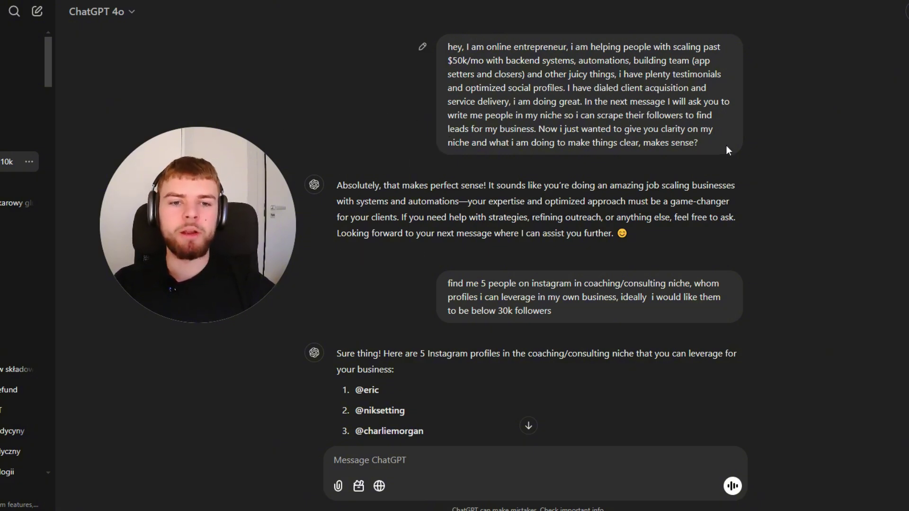
- Review the opening prompt that explains the business niche and the plan to scrape followers for leads
left_click_drag(700, 143, 516, 74)
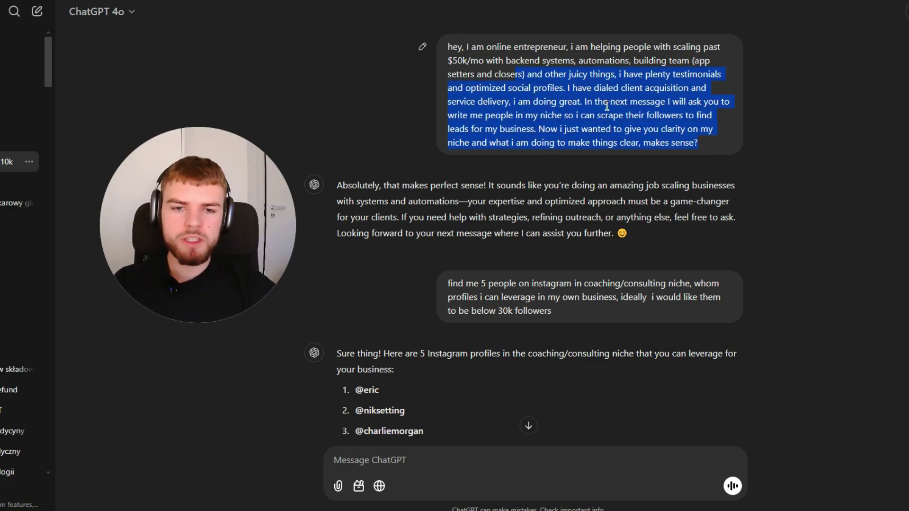
left_click(707, 145)
left_click_drag(707, 145, 567, 88)
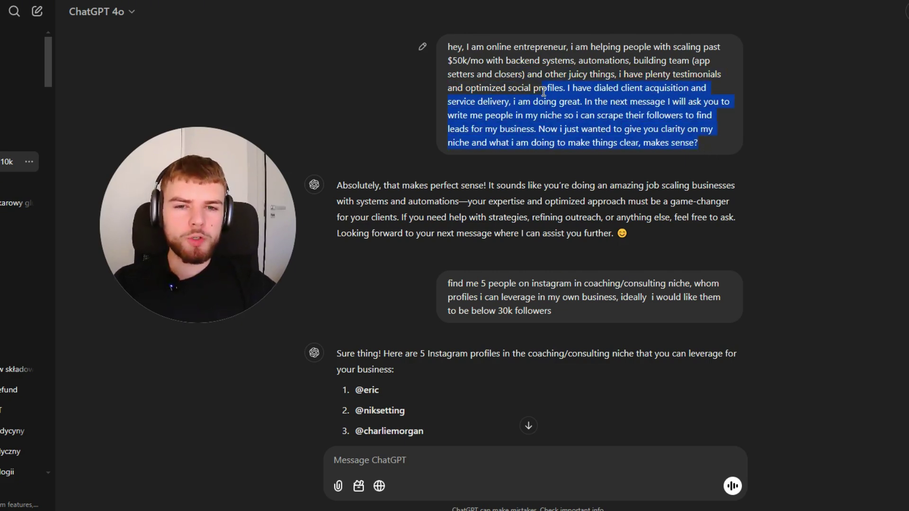
left_click(706, 146)
scroll(650, 206, "down", 1)
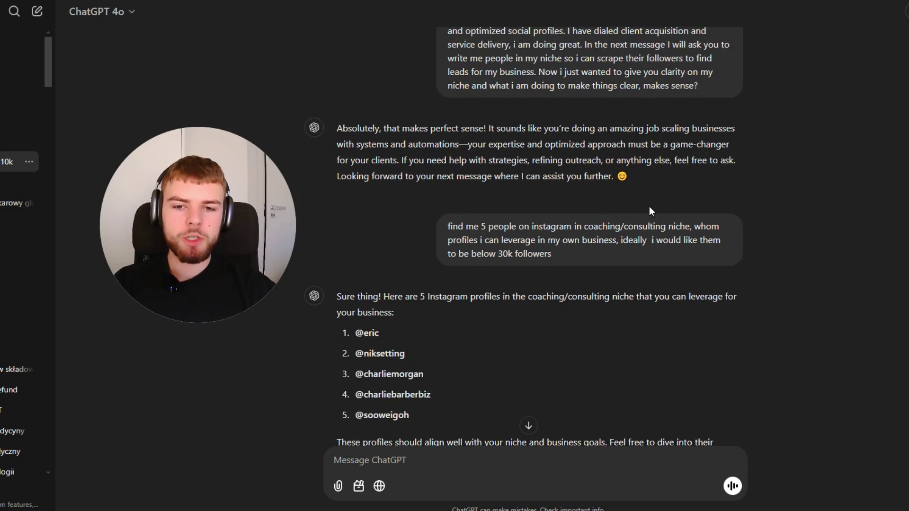
- Review the prompt requesting 5 Instagram profiles in the coaching/consulting niche below 30k followers, along with the suggested profiles
left_click_drag(450, 225, 571, 266)
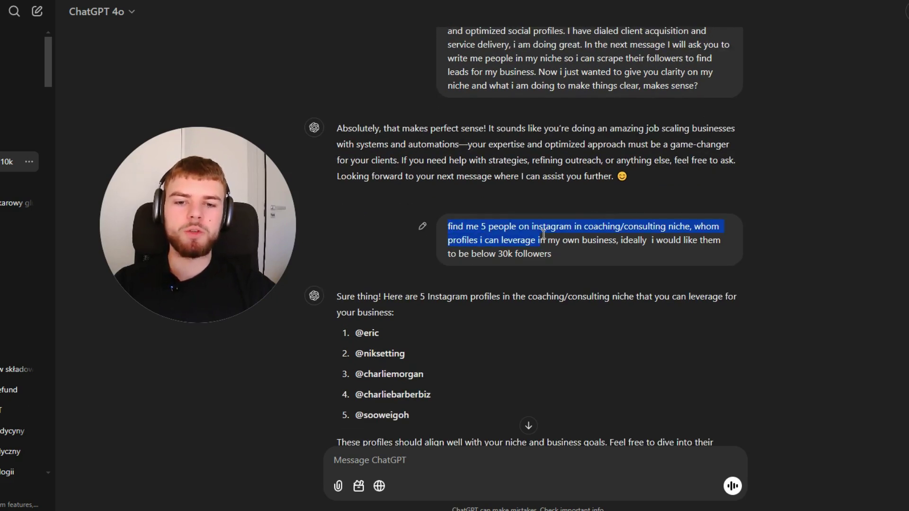
left_click(567, 264)
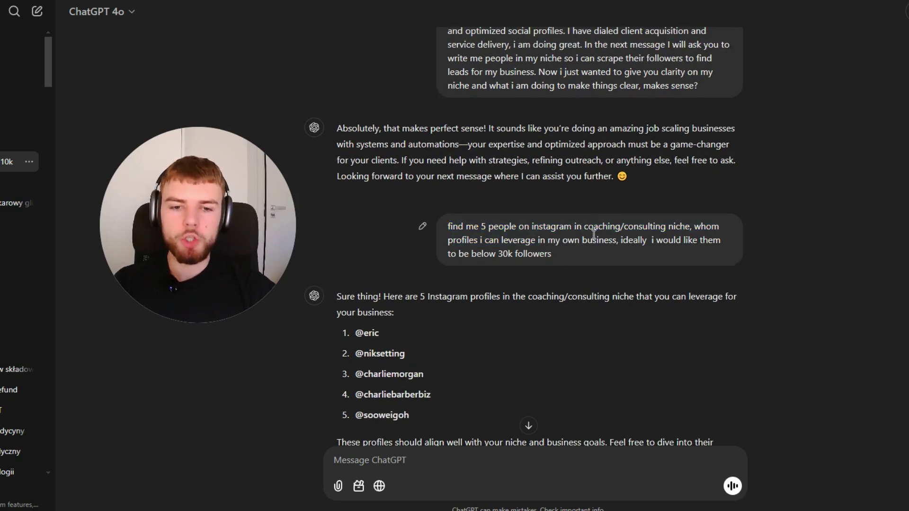
left_click_drag(586, 228, 666, 228)
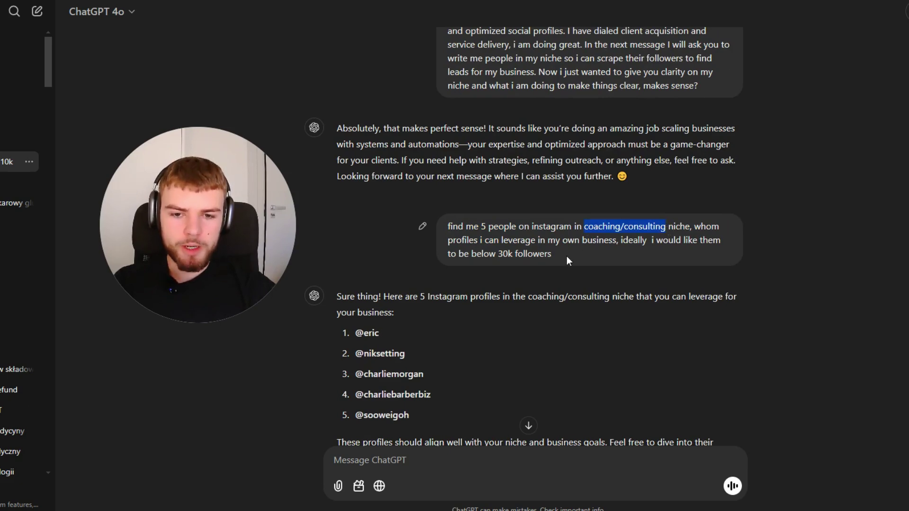
scroll(566, 256, "down", 1)
left_click(565, 197)
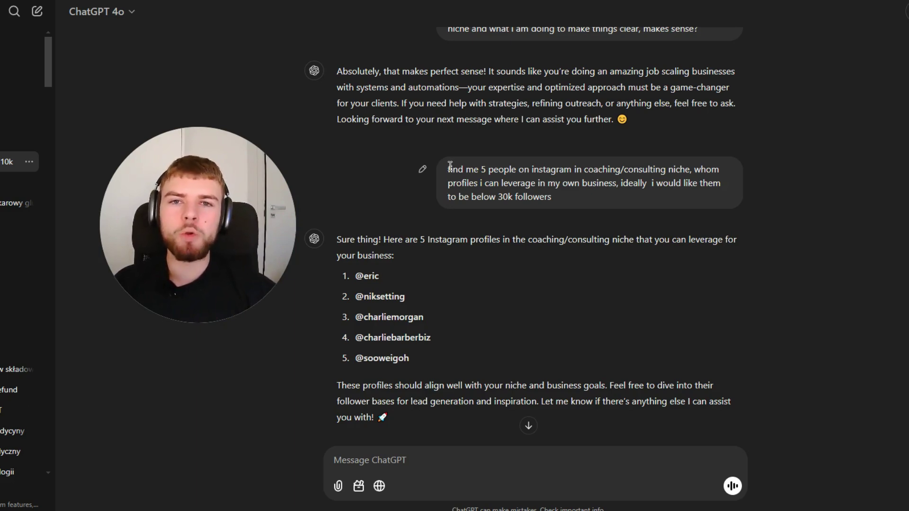
scroll(573, 231, "down", 1)
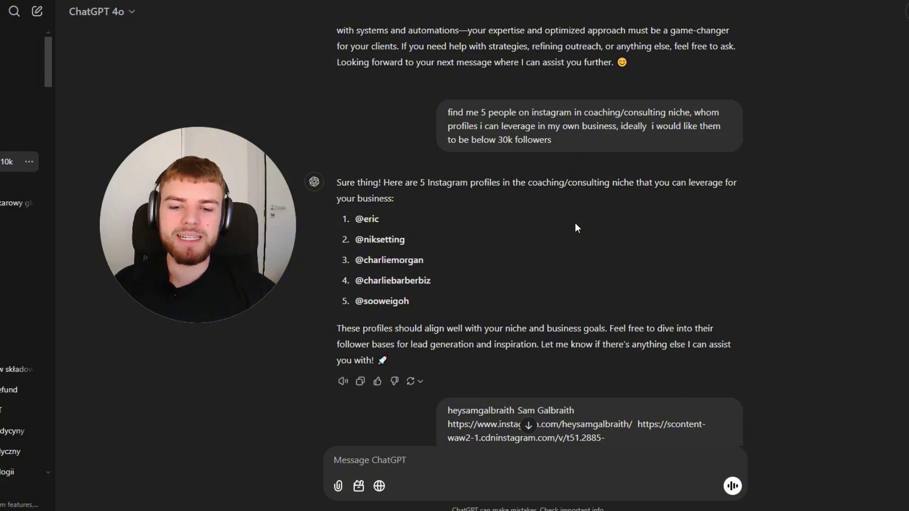
scroll(575, 227, "up", 1)
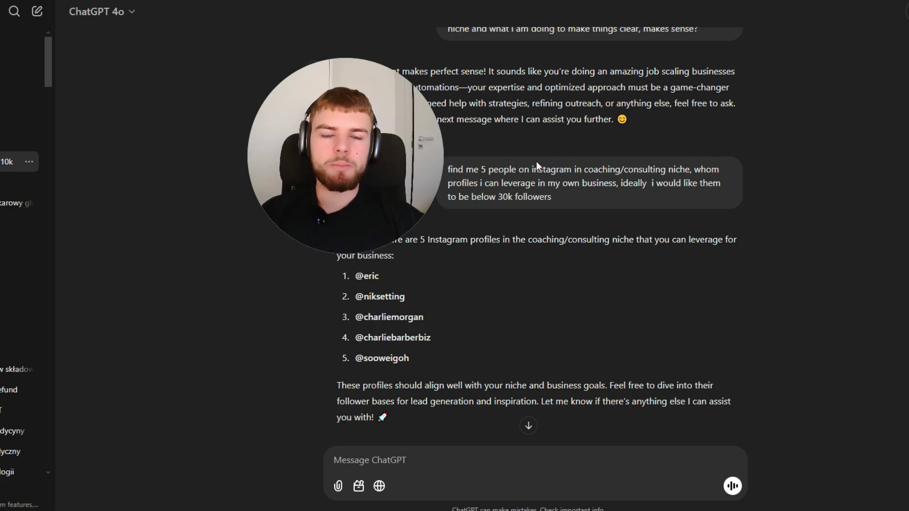
mouse_move(383, 158)
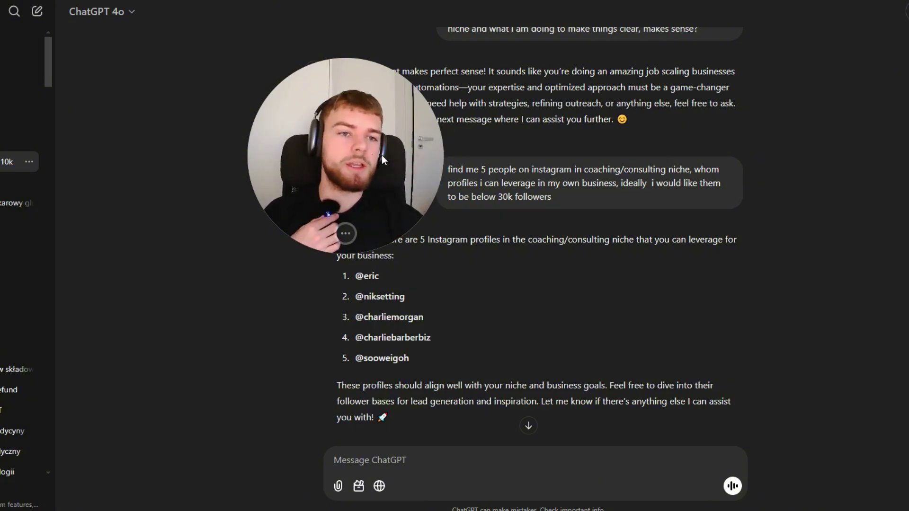
left_click(805, 1)
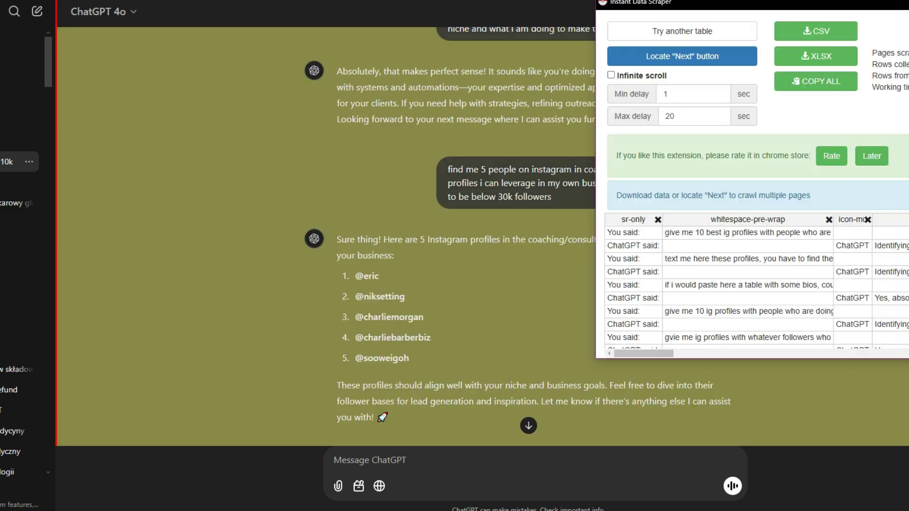
left_click_drag(792, 11, 618, 10)
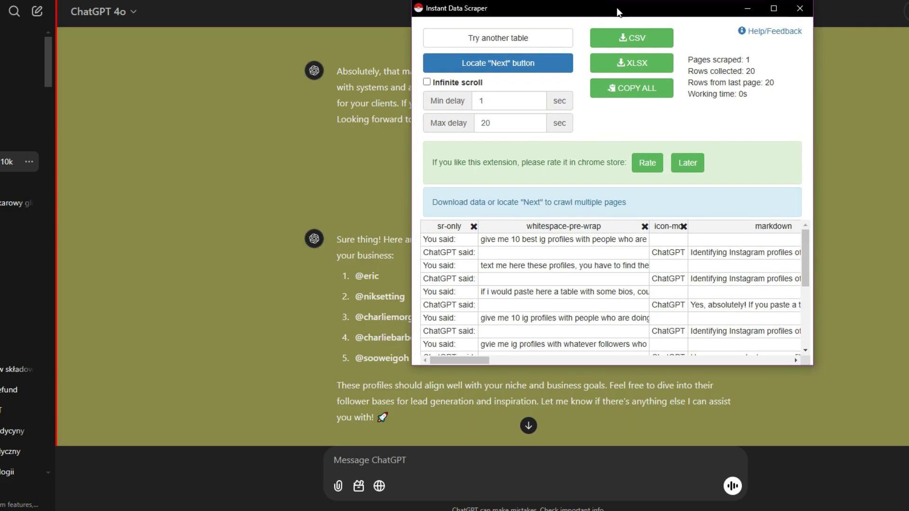
left_click_drag(499, 152, 512, 153)
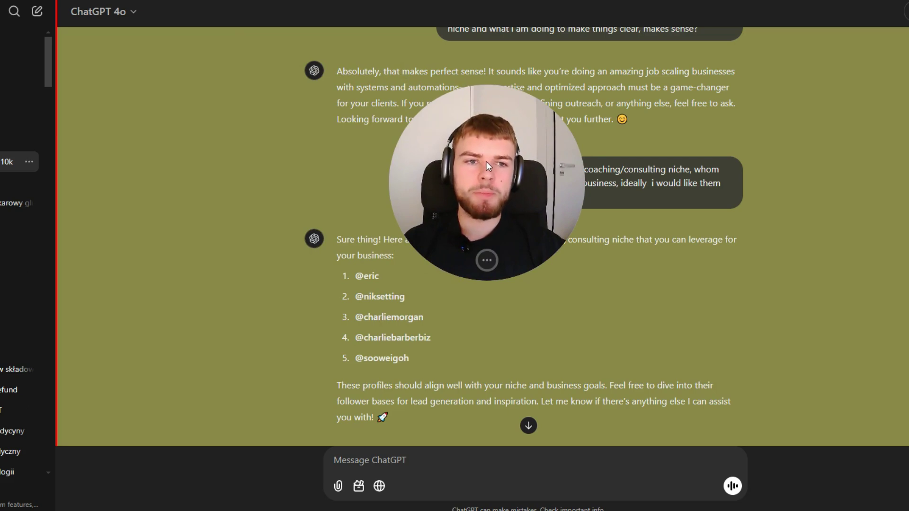
left_click_drag(487, 170, 485, 179)
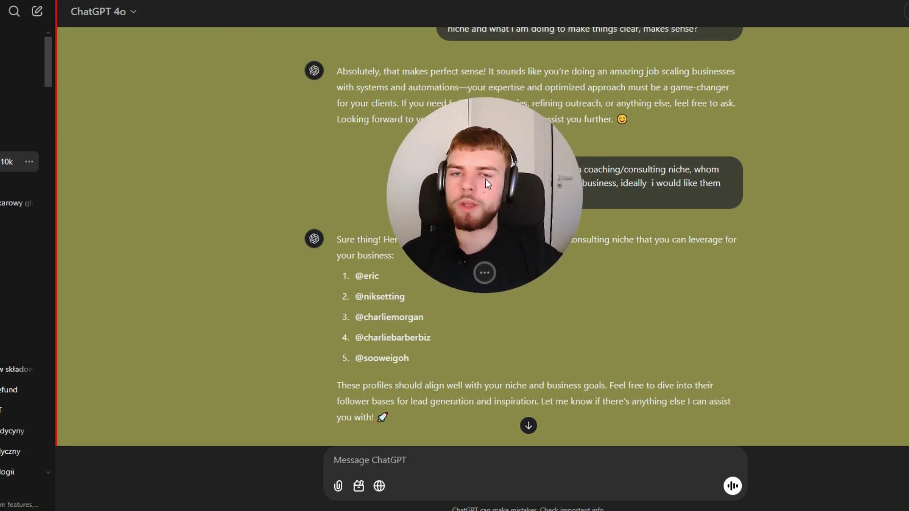
- Open the Instagram follower extraction extension and look through its extraction modes, including extraction by hashtag
left_click(876, 1)
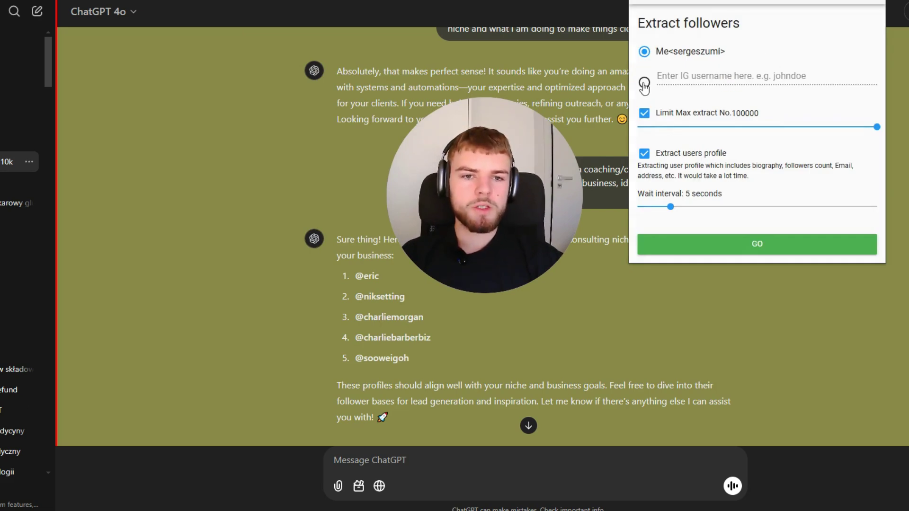
left_click_drag(742, 25, 712, 22)
type("followings")
left_click(712, 22)
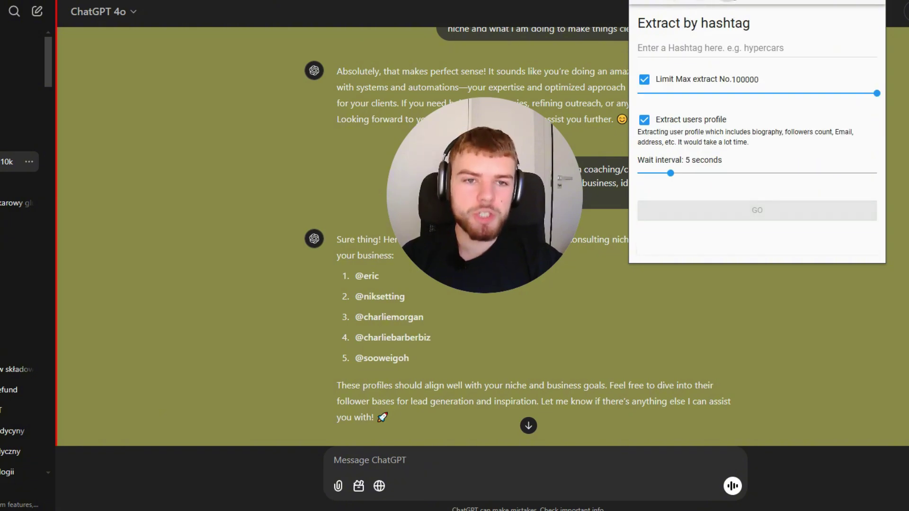
left_click(727, 1)
left_click_drag(705, 23, 742, 21)
left_click(672, 1)
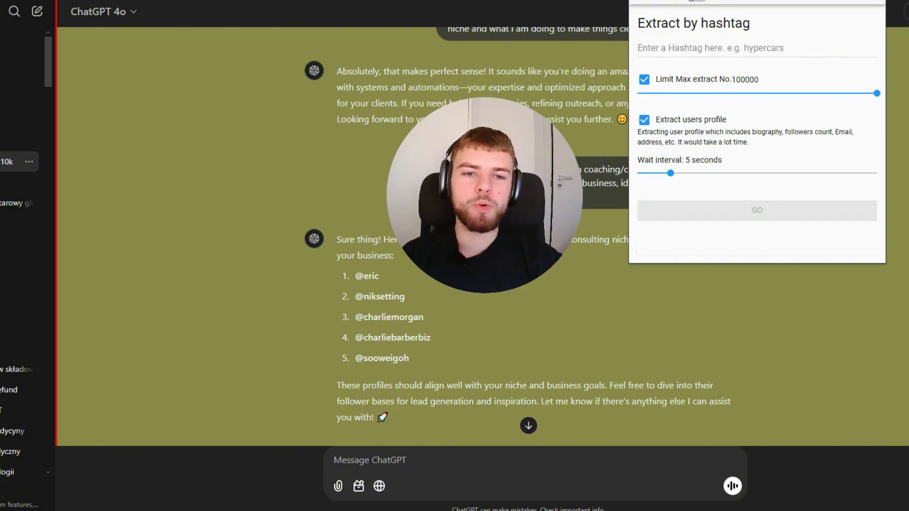
- Set up follower extraction for another Instagram account, entering the username of the first profile suggested in the chat
left_click(645, 1)
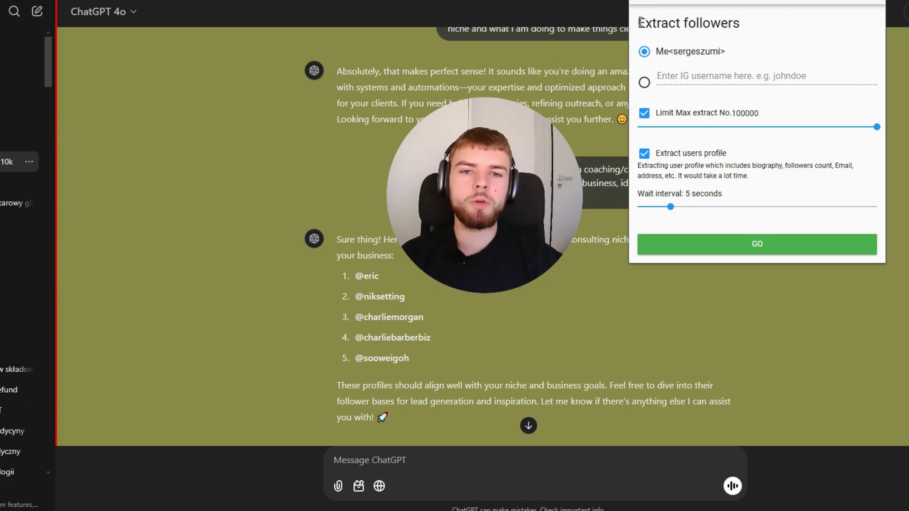
left_click_drag(665, 23, 739, 24)
left_click(645, 82)
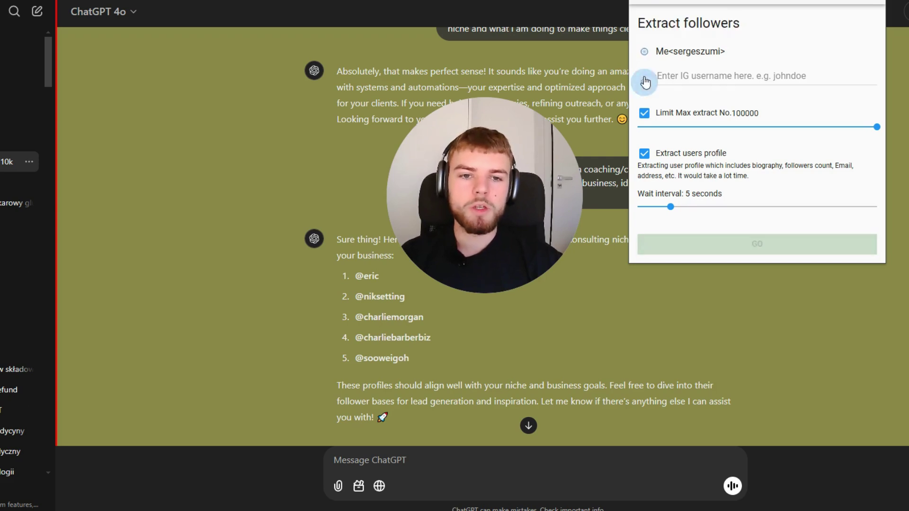
left_click(718, 77)
type("eric")
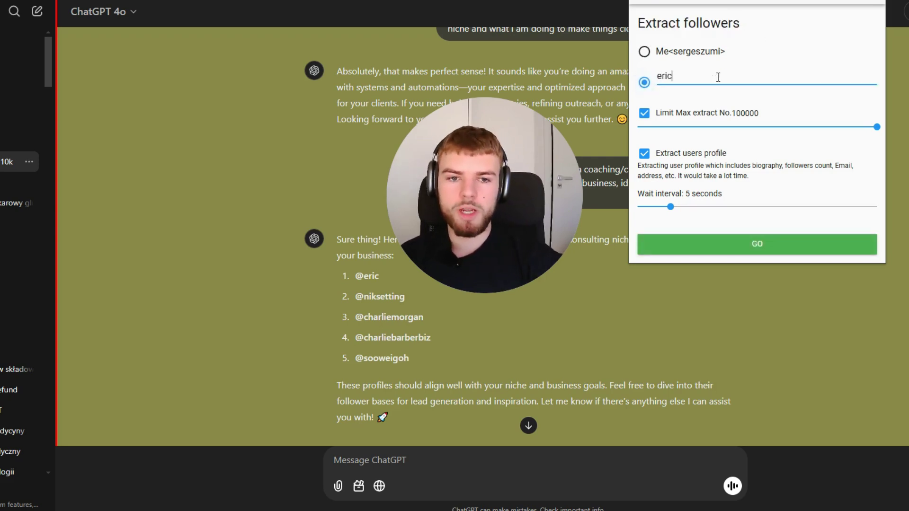
- Raise the wait interval to about 14 seconds and start the follower extraction
left_click_drag(668, 207, 718, 208)
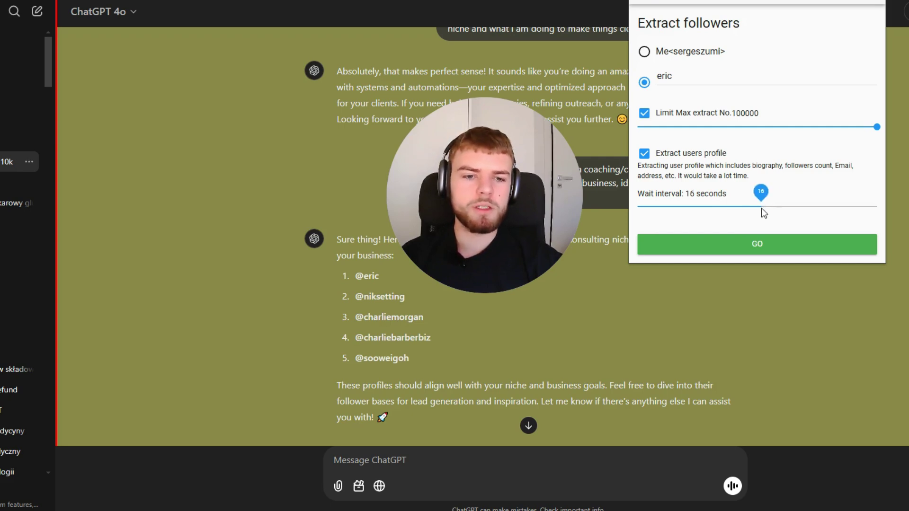
left_click_drag(859, 222, 870, 222)
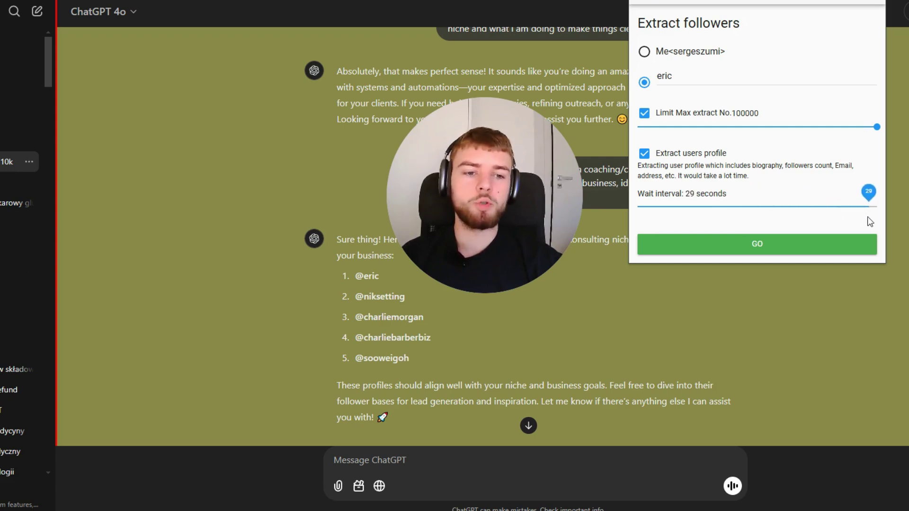
left_click_drag(668, 209, 781, 215)
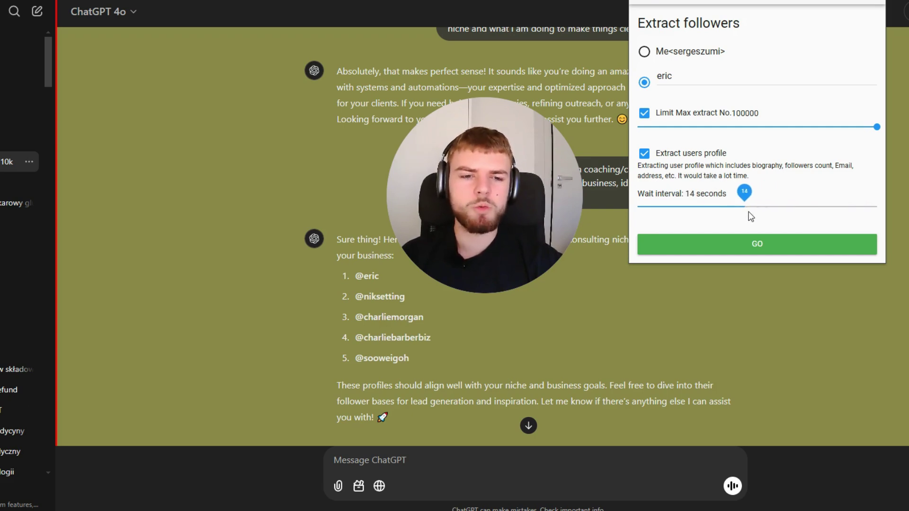
left_click(760, 246)
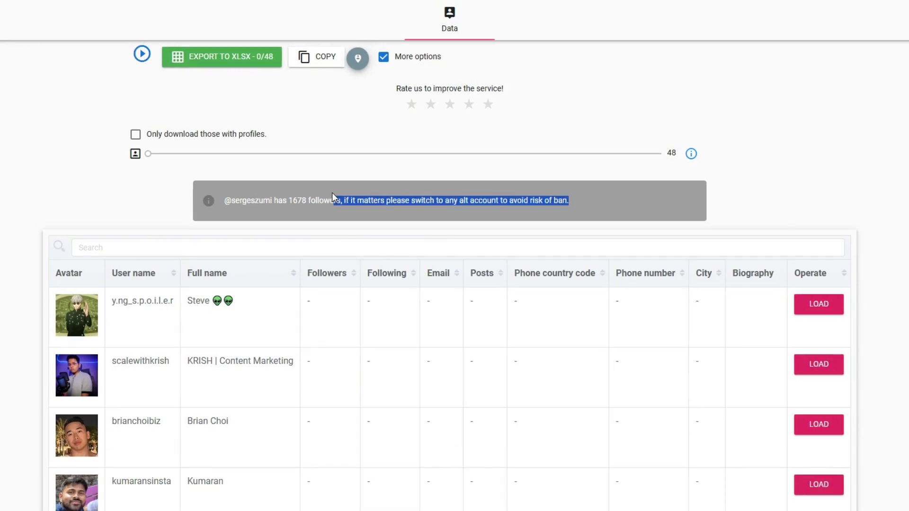
- Look over the extracted followers table and the export options above it
left_click(589, 201)
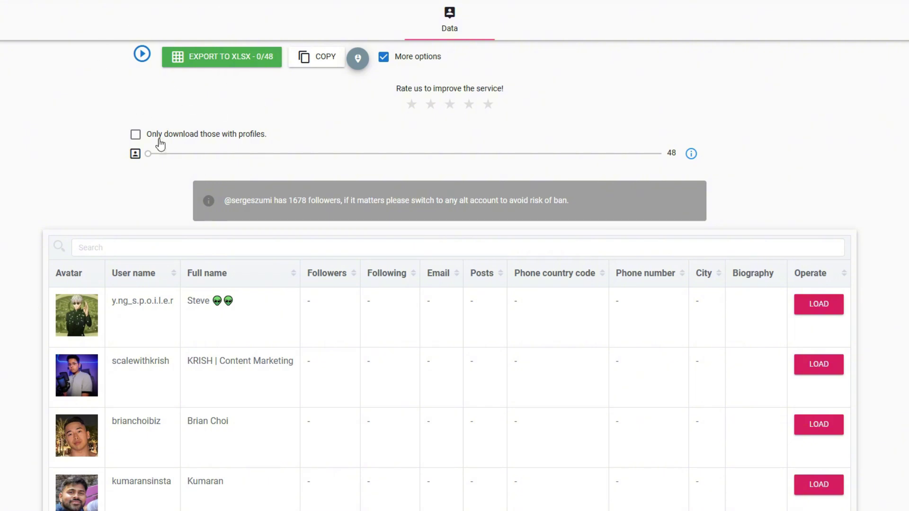
scroll(238, 97, "down", 3)
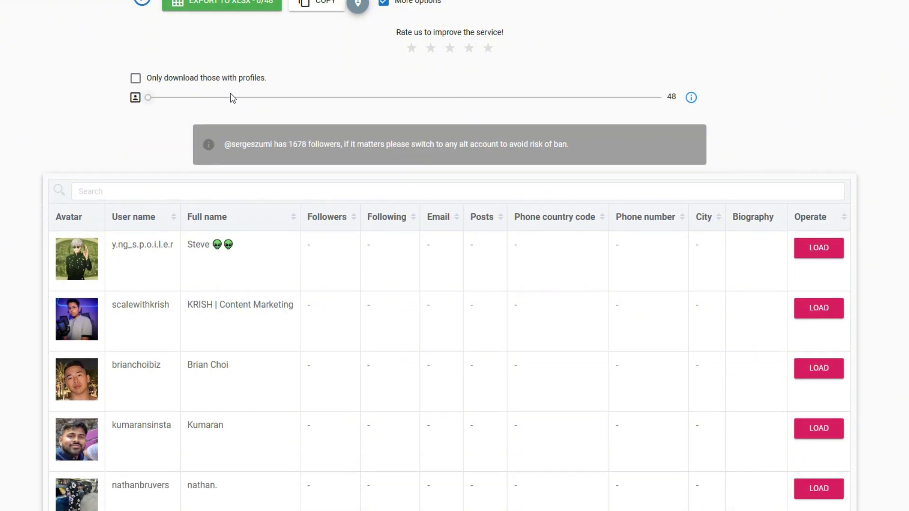
scroll(170, 152, "up", 3)
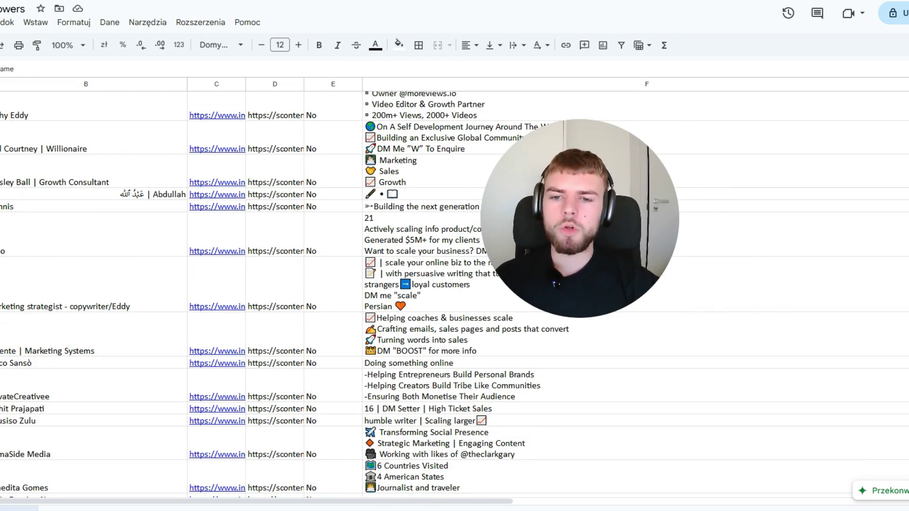
- Switch to the followers spreadsheet in Google Sheets and examine the bios to locate rows without one
scroll(369, 287, "down", 10)
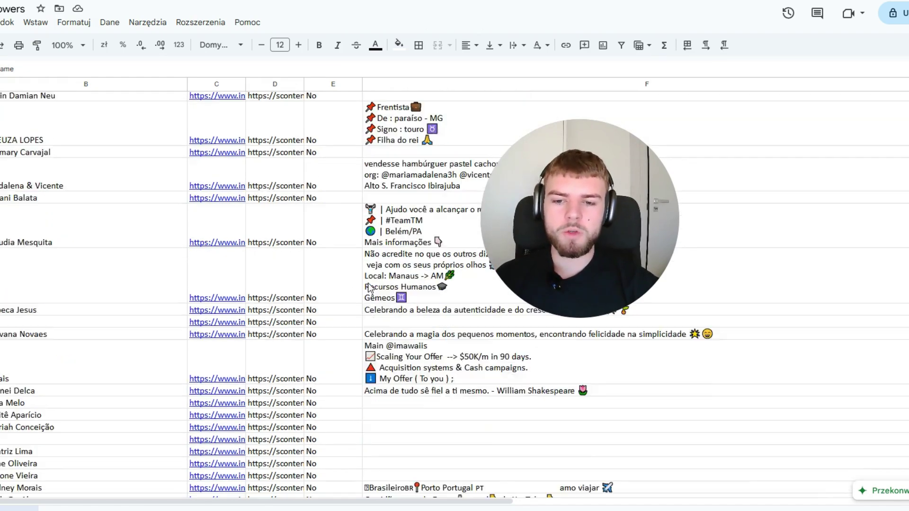
scroll(369, 287, "down", 1)
left_click_drag(397, 405, 90, 355)
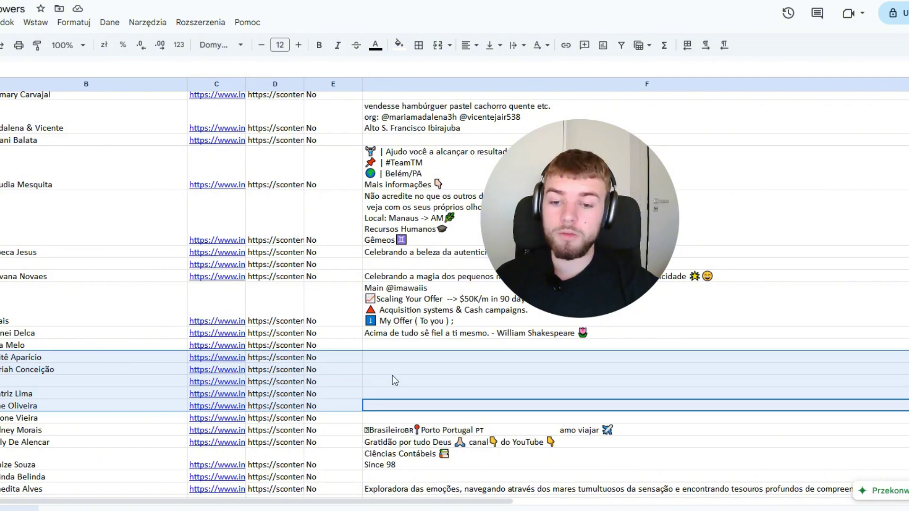
left_click(435, 379)
scroll(367, 331, "down", 1)
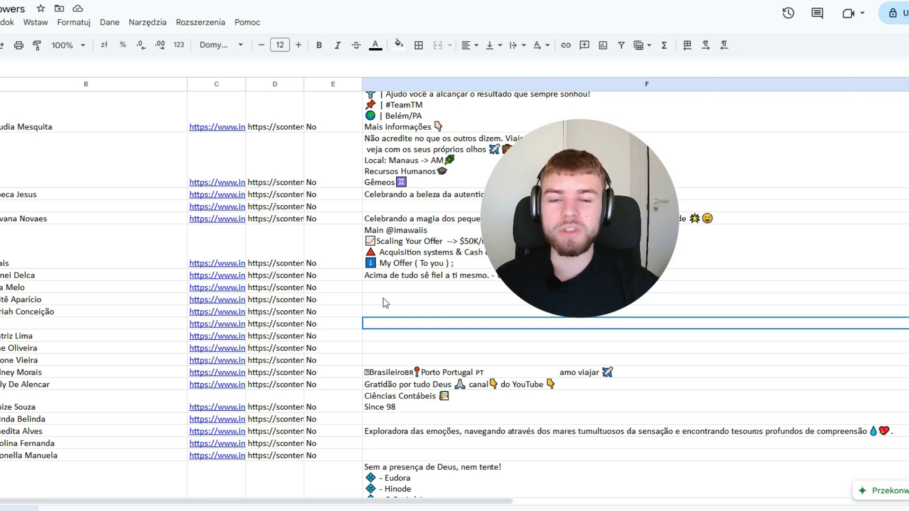
- Clear the five consecutive rows with empty bios below the William Shakespeare quote, including their usernames
left_click_drag(383, 288, 77, 334)
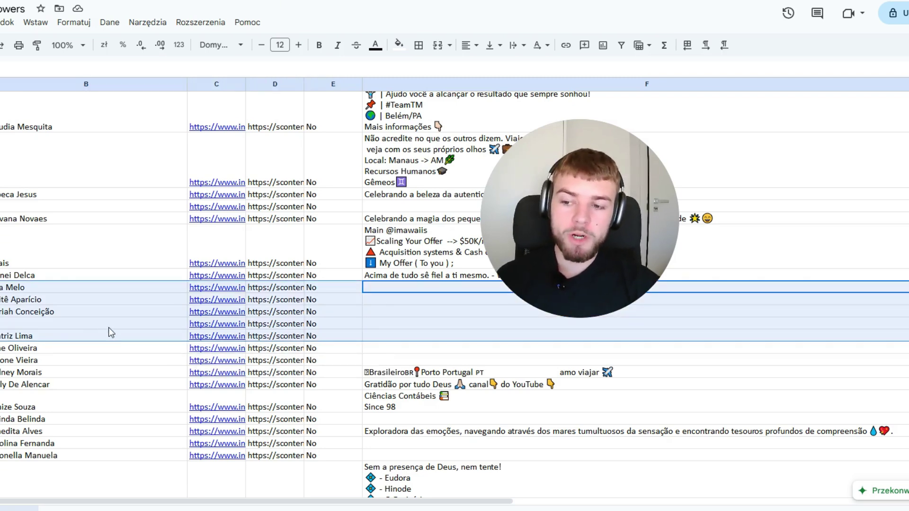
key("Delete")
left_click_drag(1, 290, 117, 339)
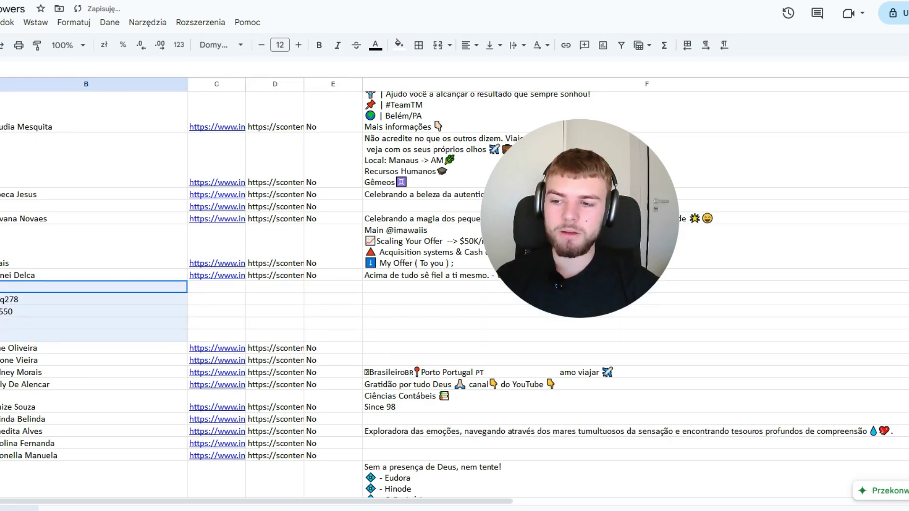
left_click(234, 322)
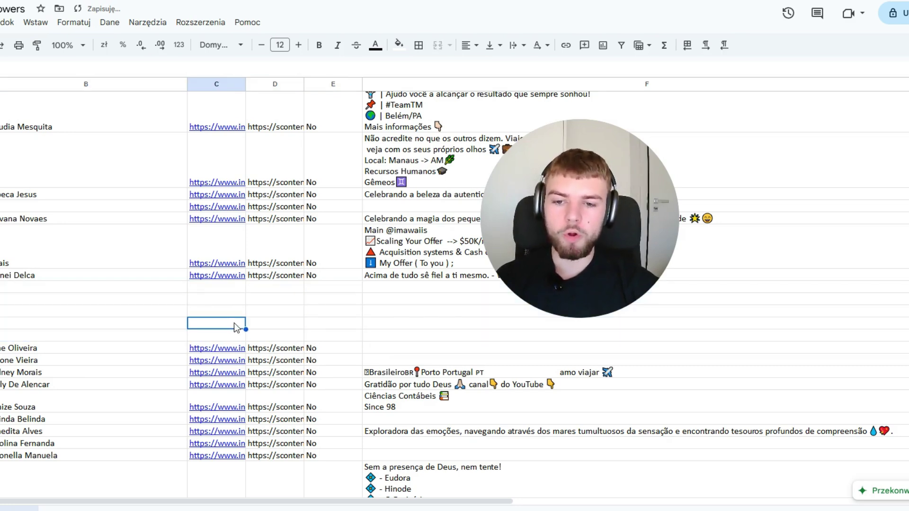
scroll(385, 413, "up", 3)
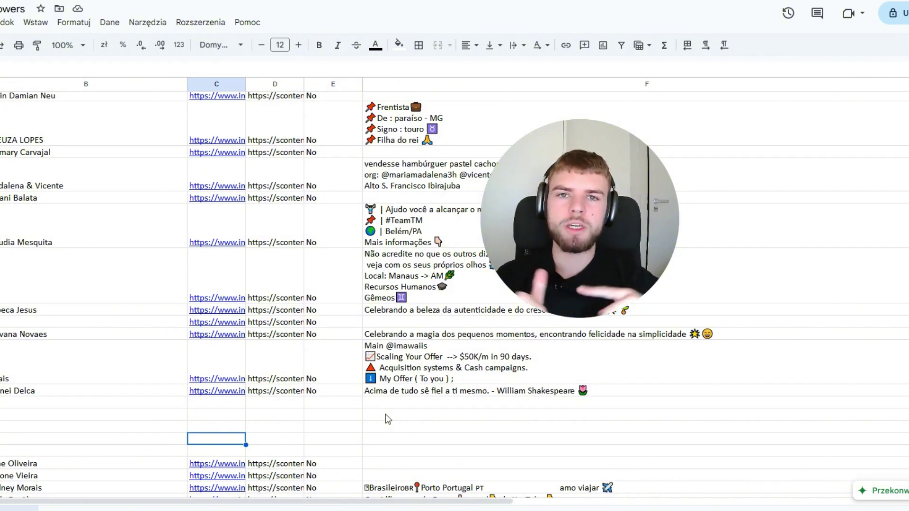
scroll(385, 414, "up", 3)
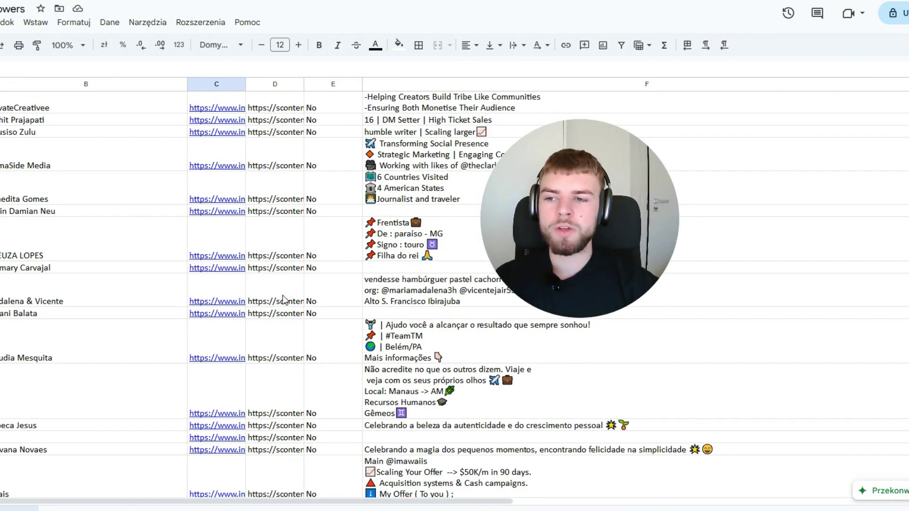
- Copy the block of follower rows, bios included, that ends with the William Shakespeare quote above the cleared rows
left_click_drag(1, 156, 445, 333)
scroll(284, 303, "down", 3)
key("ctrl+c")
left_click(408, 357)
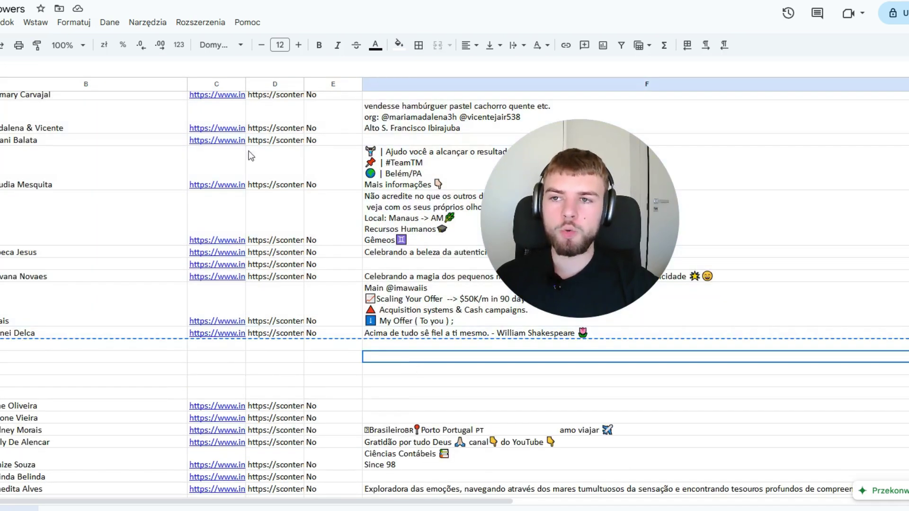
mouse_move(217, 140)
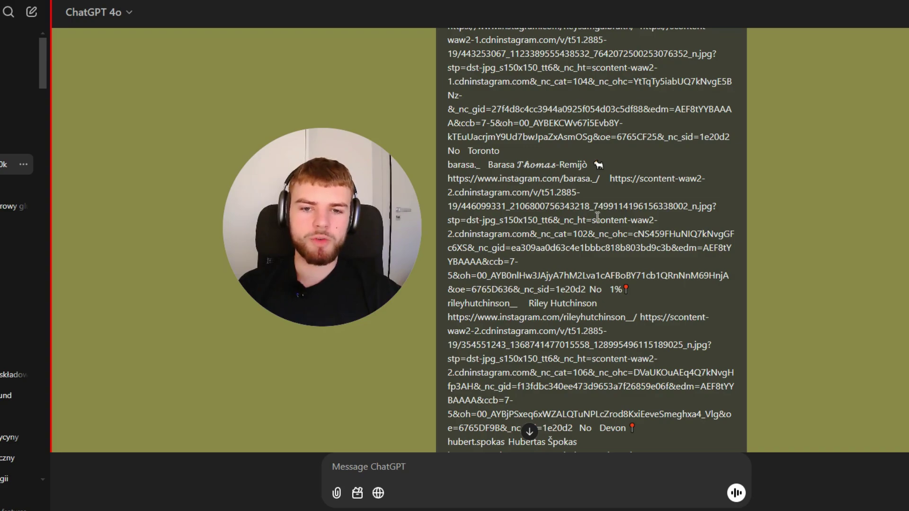
- Switch to the ChatGPT conversation and review the pasted follower data and the closing request for usernames by bio keywords such as smma and coaching
scroll(546, 179, "down", 8)
scroll(547, 179, "down", 20)
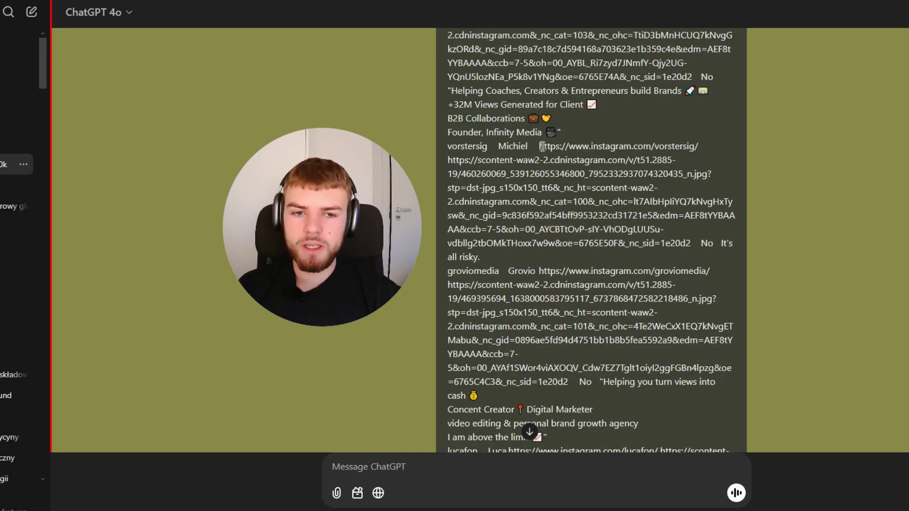
scroll(682, 238, "down", 15)
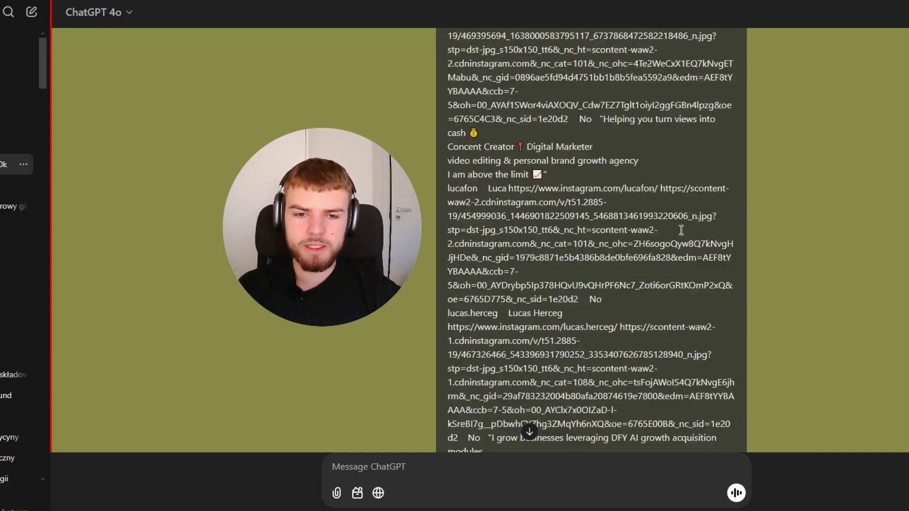
scroll(618, 266, "down", 20)
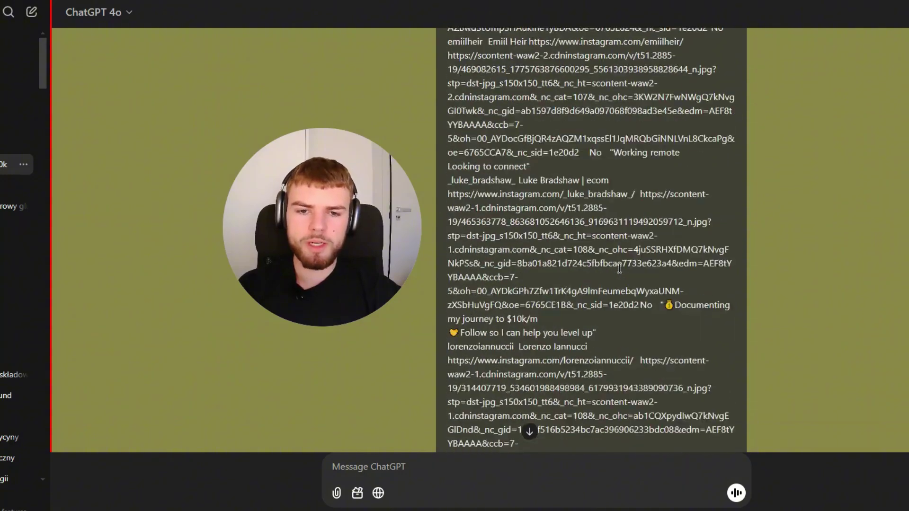
scroll(628, 267, "down", 10)
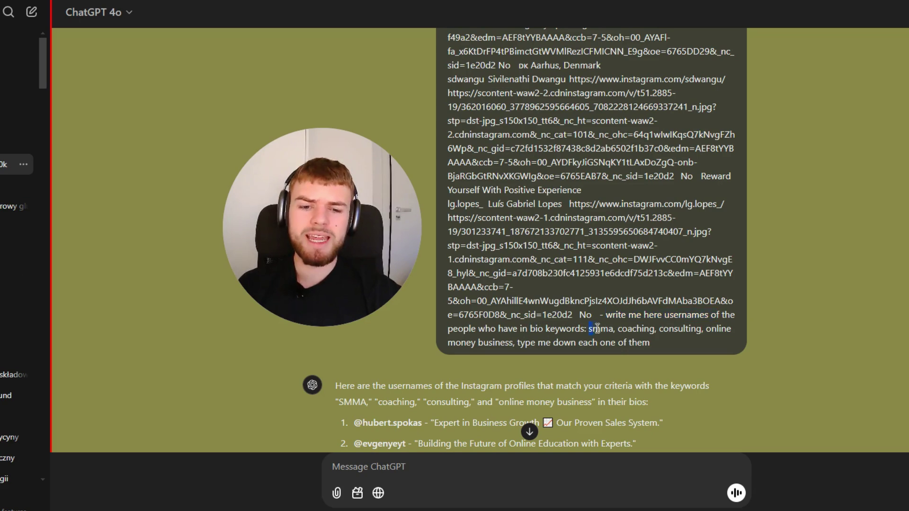
left_click_drag(597, 328, 626, 328)
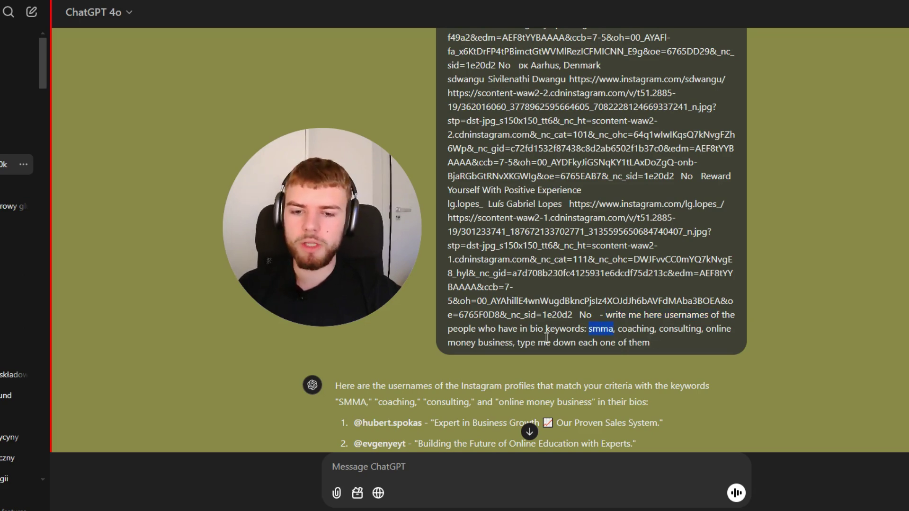
left_click(663, 348)
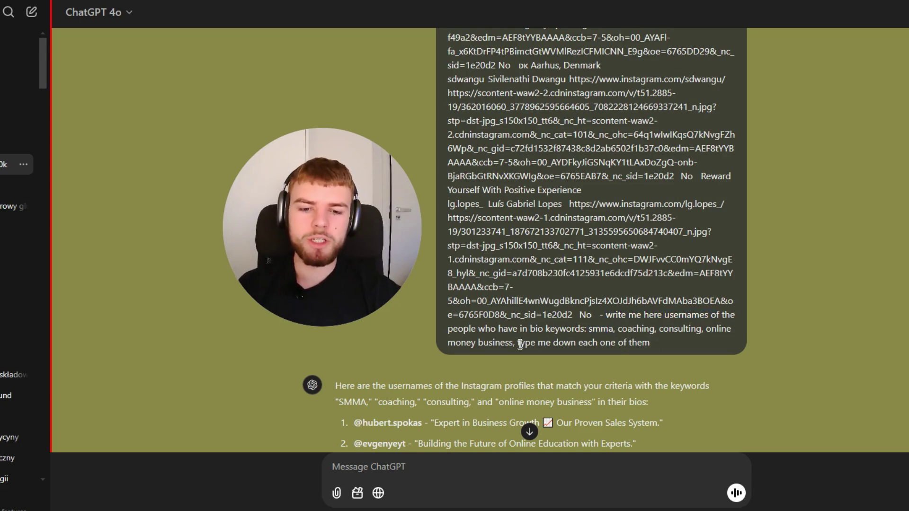
left_click_drag(518, 342, 650, 346)
left_click(669, 304)
- Examine the numbered usernames and bios in ChatGPT's reply against the keyword request above it
scroll(399, 369, "down", 1)
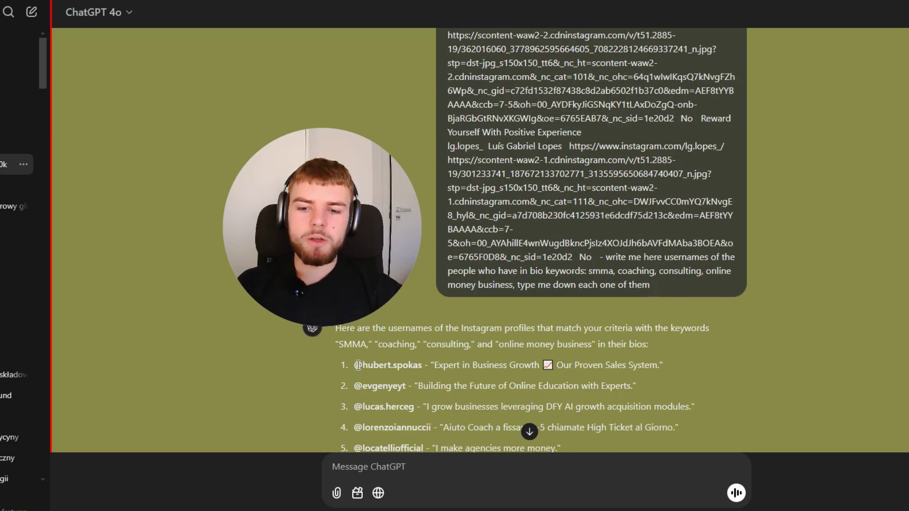
left_click_drag(358, 365, 545, 409)
left_click(606, 228)
scroll(594, 249, "up", 1)
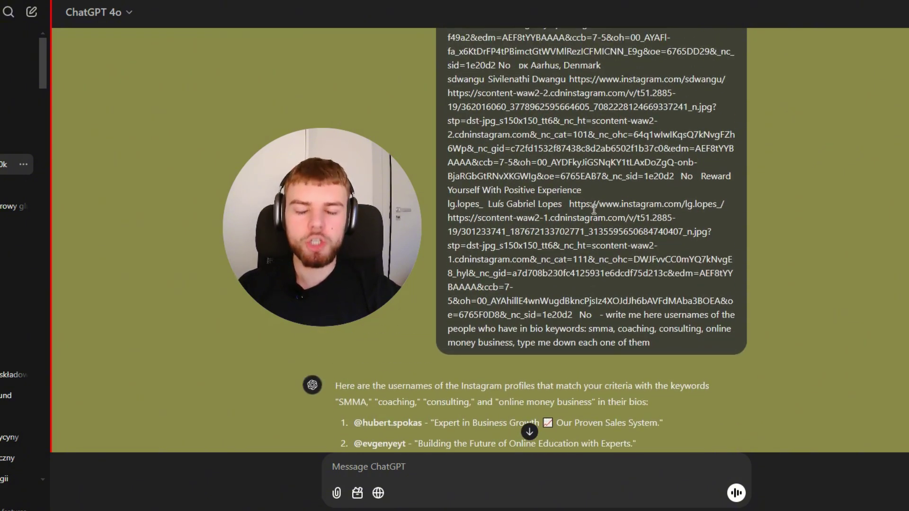
scroll(595, 194, "up", 1)
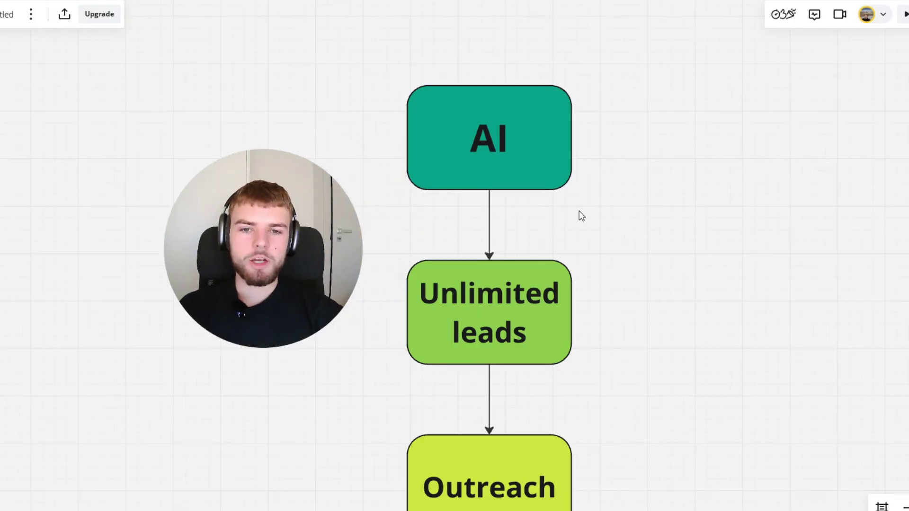
- Switch to the flowchart board and look over the path from AI through Unlimited leads and Outreach to Clients
scroll(579, 213, "down", 1)
scroll(591, 208, "down", 2)
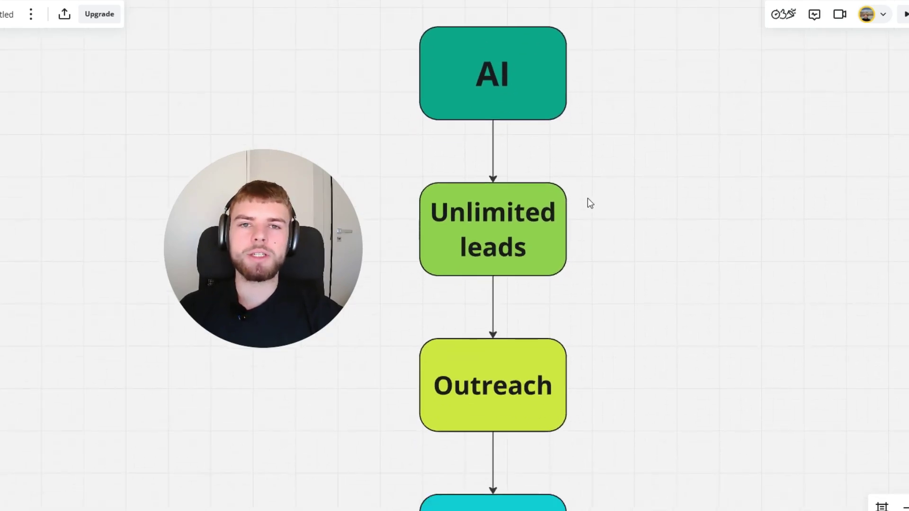
left_click_drag(613, 282, 639, 188)
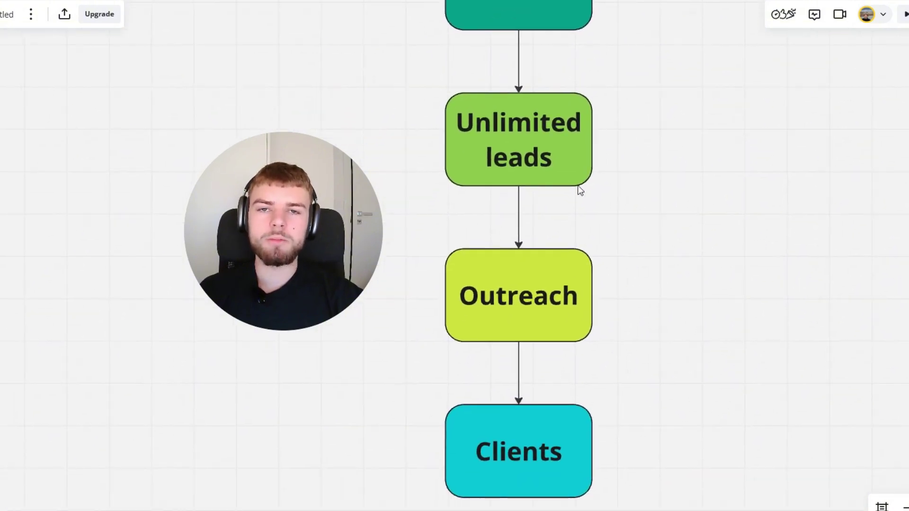
scroll(613, 225, "up", 2)
scroll(619, 222, "down", 2)
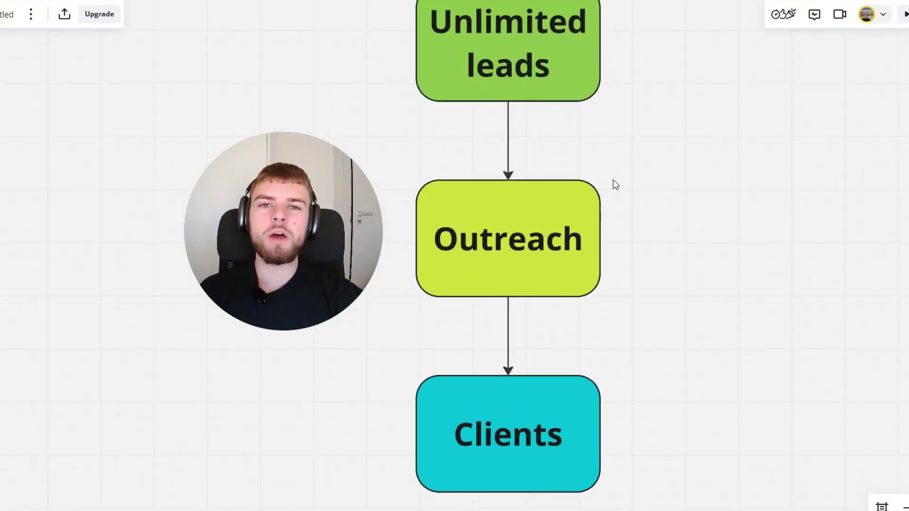
left_click_drag(635, 163, 452, 266)
left_click(661, 262)
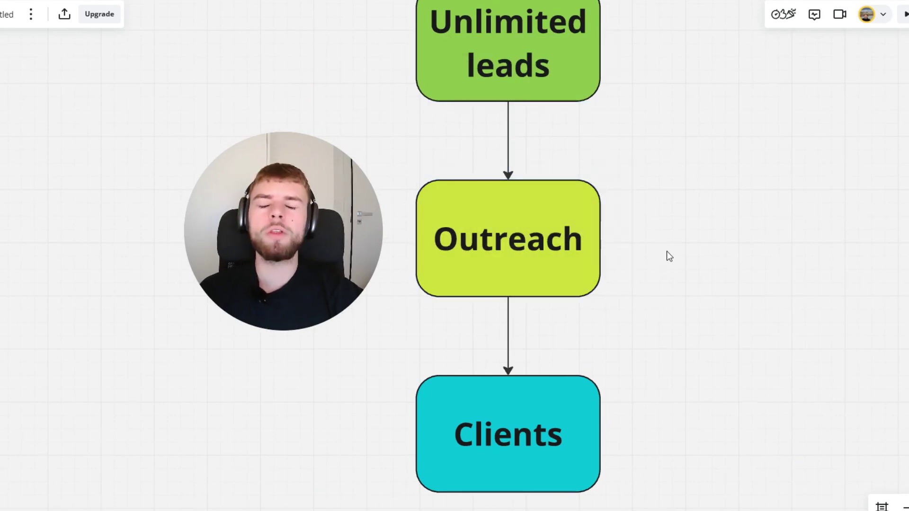
scroll(670, 244, "down", 2)
scroll(677, 193, "down", 1)
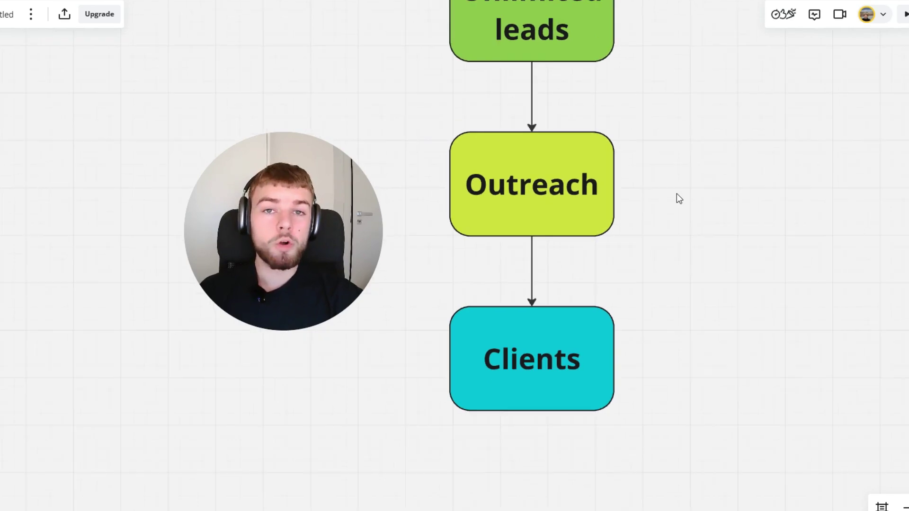
scroll(666, 148, "up", 1)
left_click_drag(745, 250, 475, 398)
left_click(700, 262)
scroll(649, 126, "down", 1)
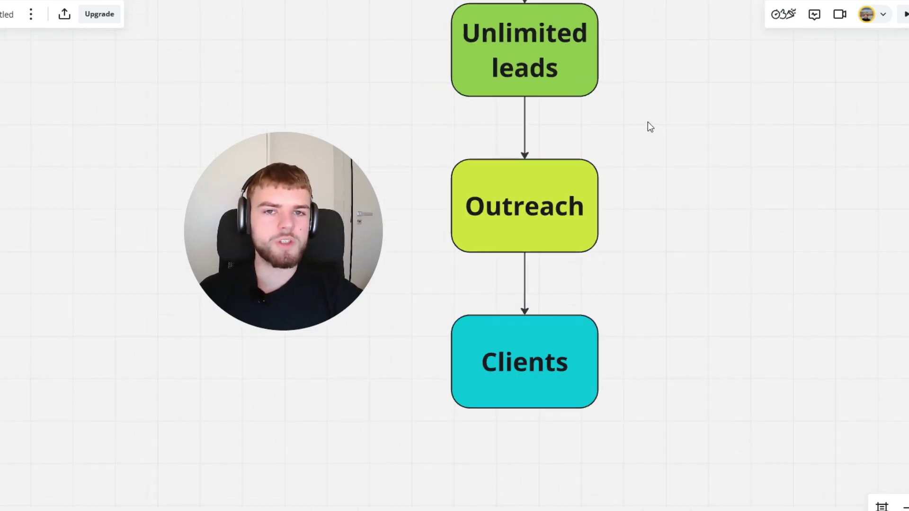
scroll(647, 207, "up", 3)
scroll(647, 207, "up", 2)
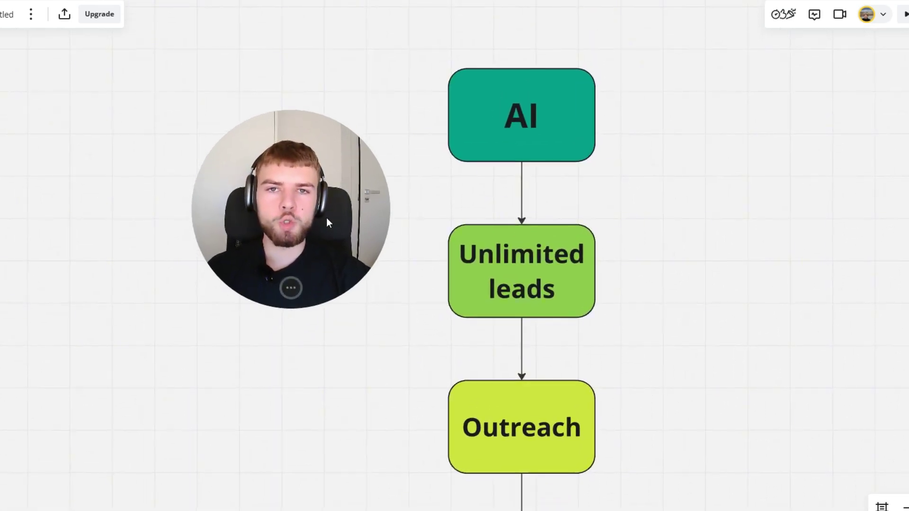